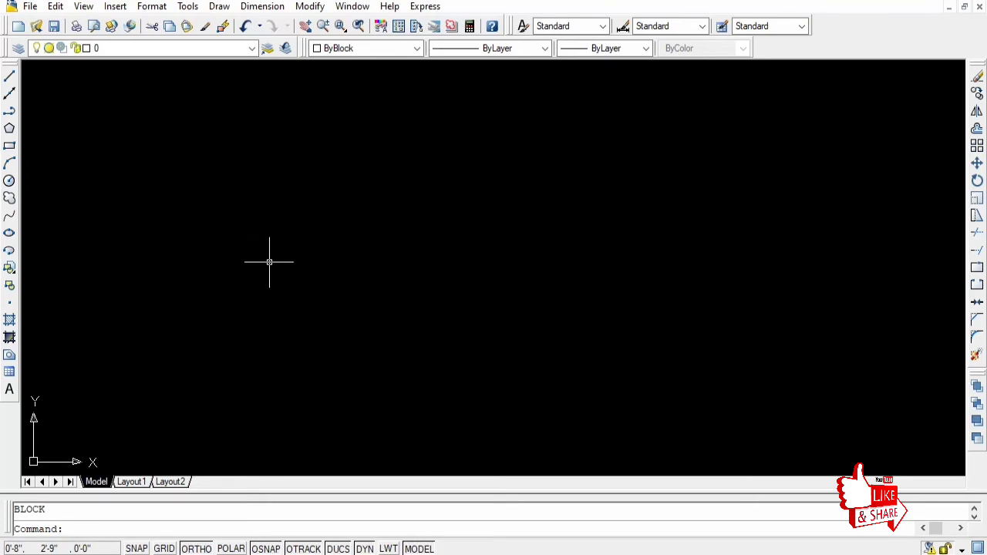
# Step: Draw a rectangle with REC in the upper-left of the empty drawing
pyautogui.write('rec')
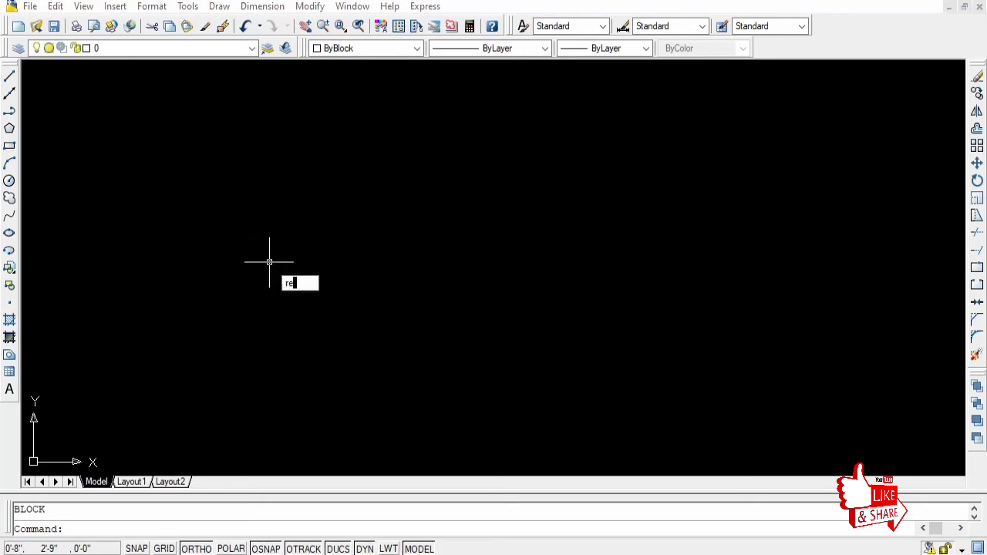
pyautogui.press('Return')
pyautogui.click(198, 152)
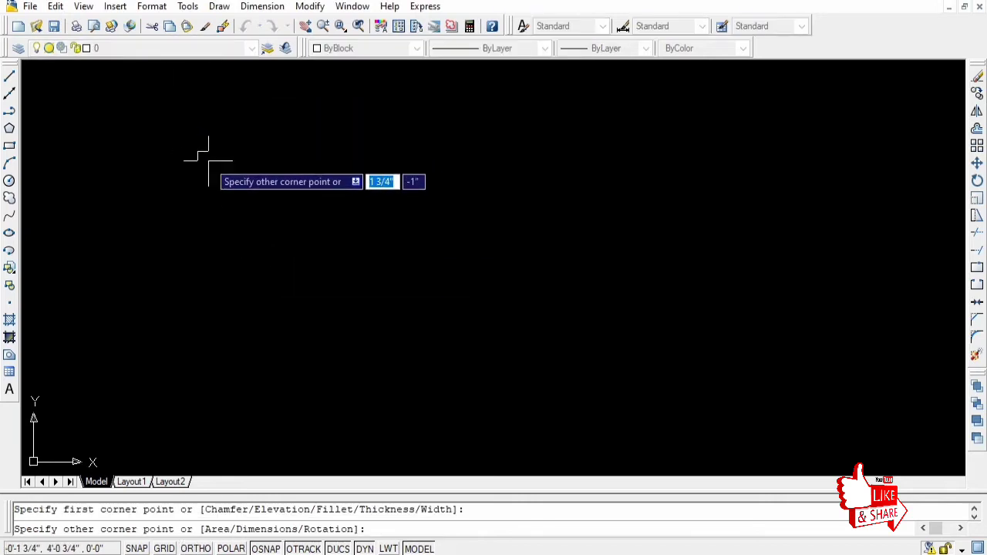
pyautogui.click(455, 309)
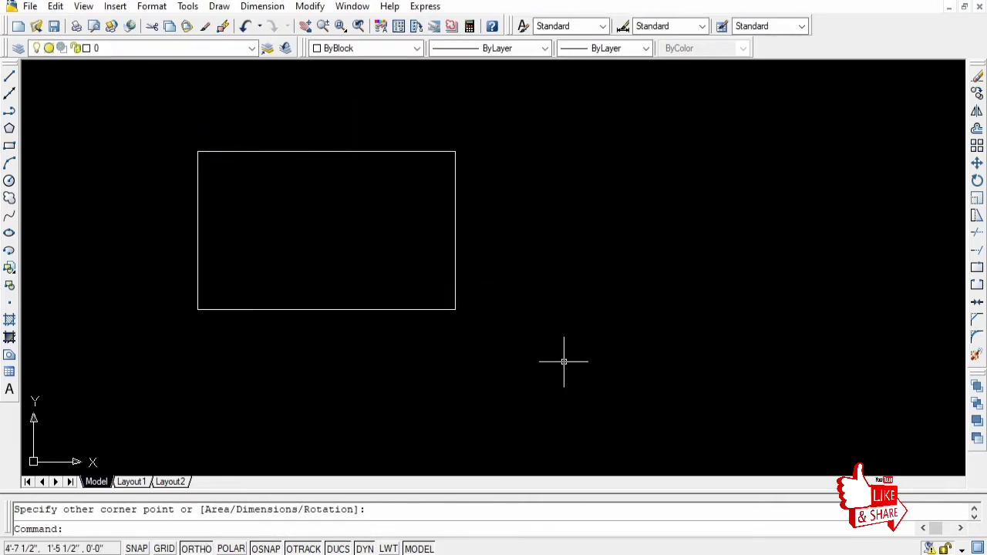
pyautogui.press('Escape')
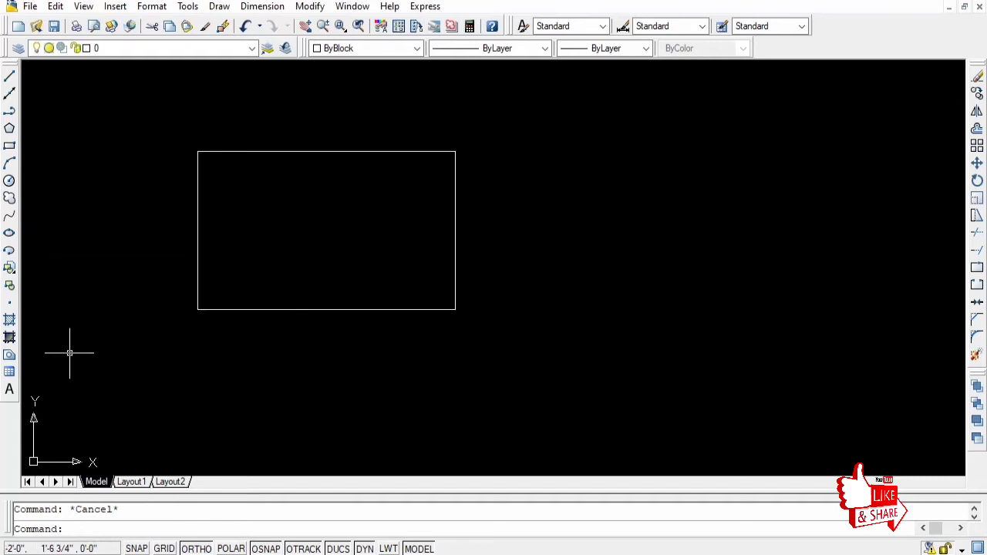
# Step: Open Block Definition, move it clear of the rectangle, and name the block 'rec'
pyautogui.click(10, 293)
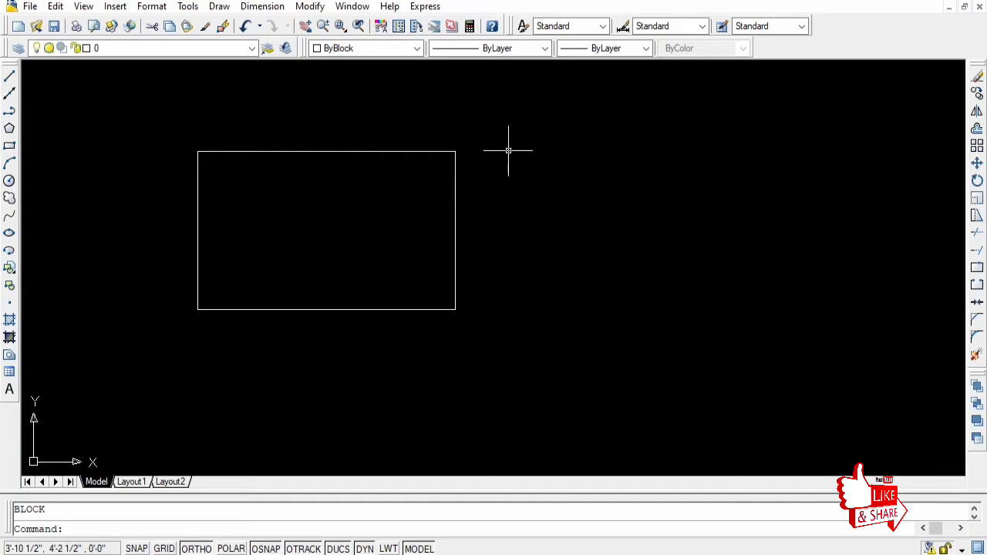
pyautogui.write('b')
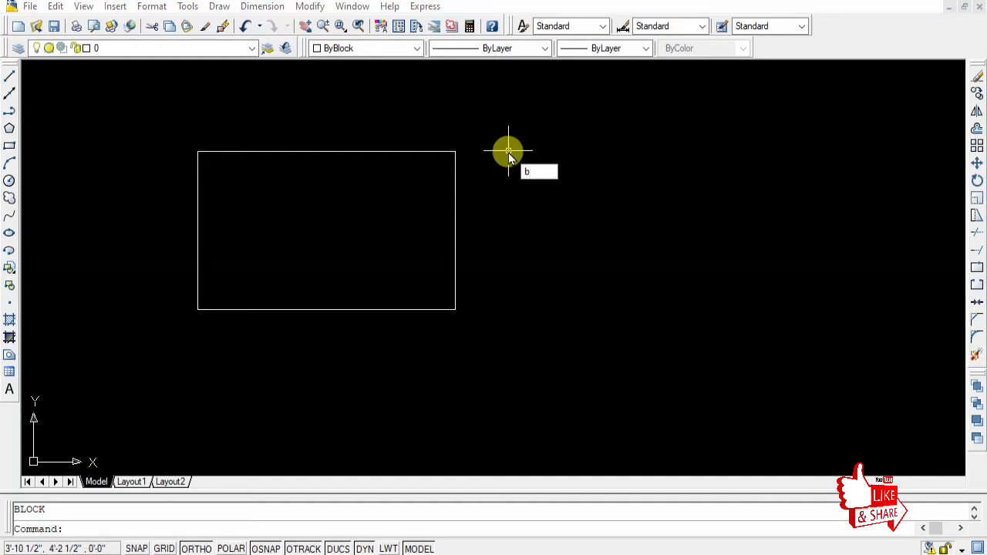
pyautogui.press('Return')
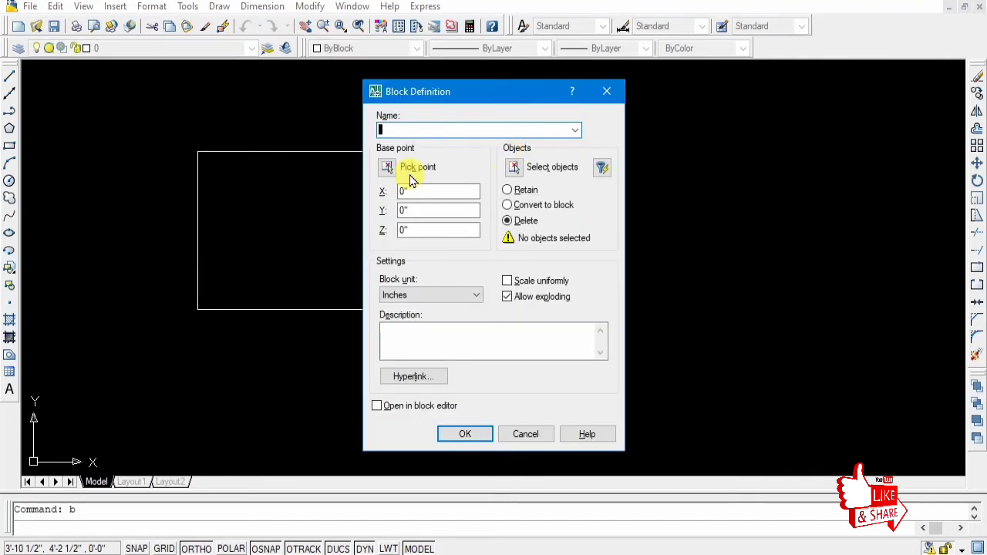
pyautogui.moveTo(491, 89); pyautogui.dragTo(617, 91)
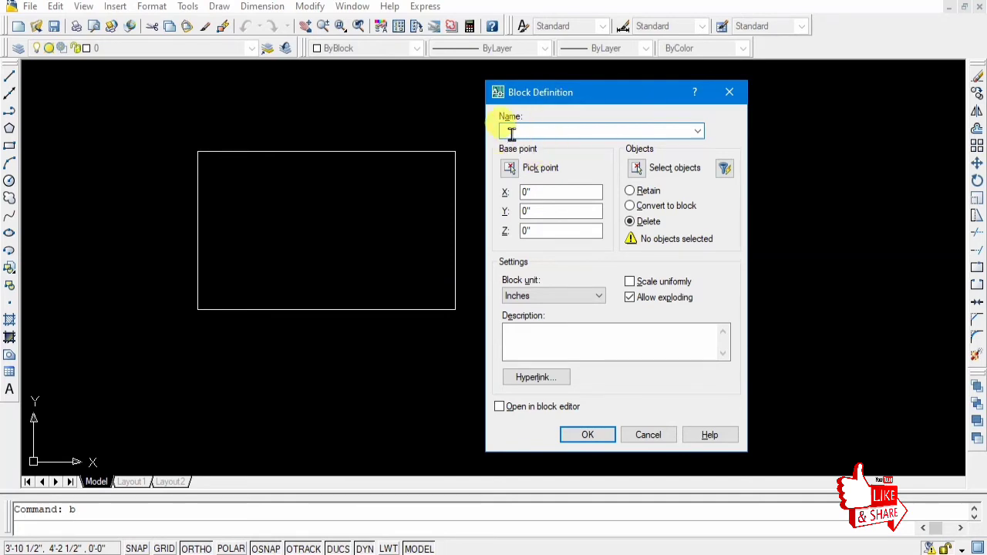
pyautogui.write('rec')
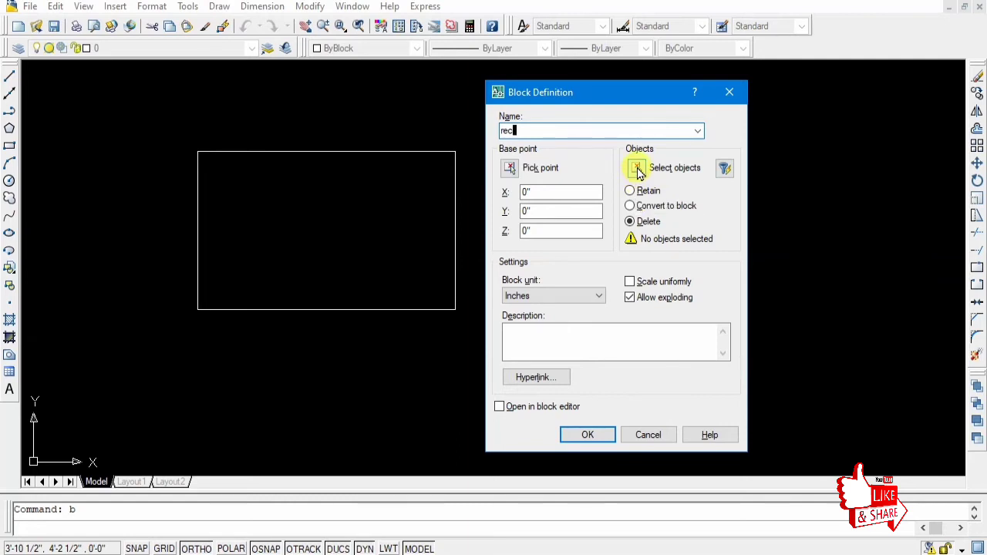
# Step: Pick the rectangle as the block's single object
pyautogui.click(637, 168)
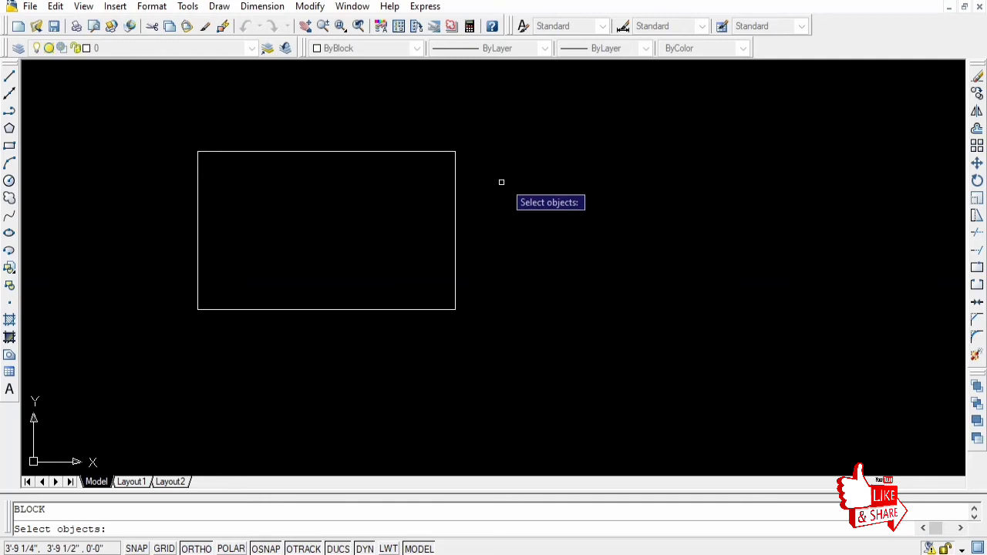
pyautogui.click(456, 175)
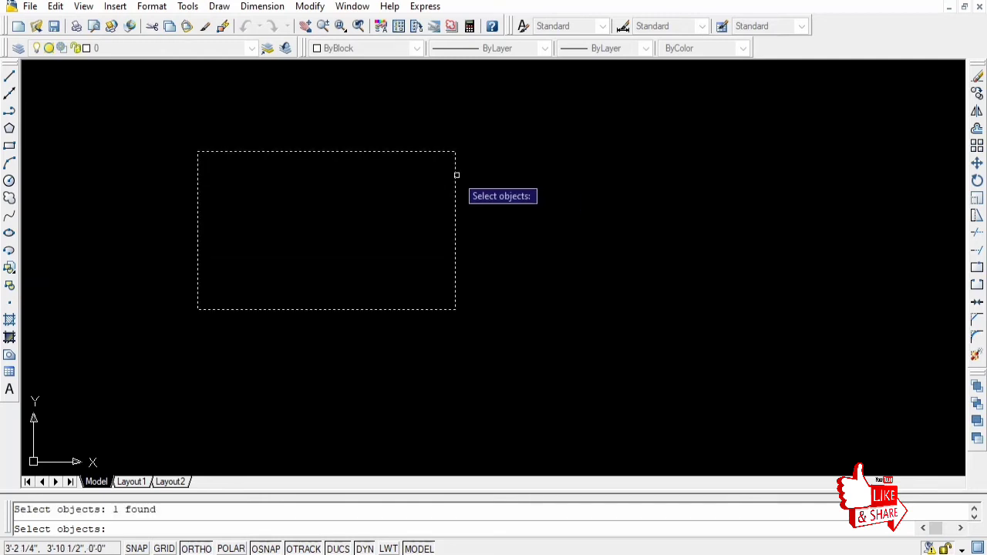
pyautogui.rightClick(456, 175)
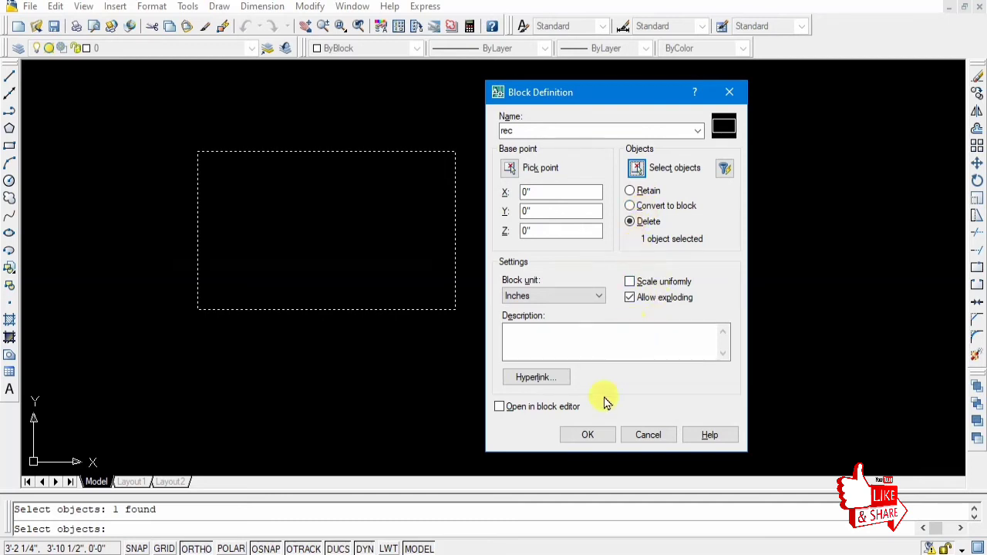
# Step: Decline overwriting the existing 'rec' block and create it as 're' instead
pyautogui.click(589, 436)
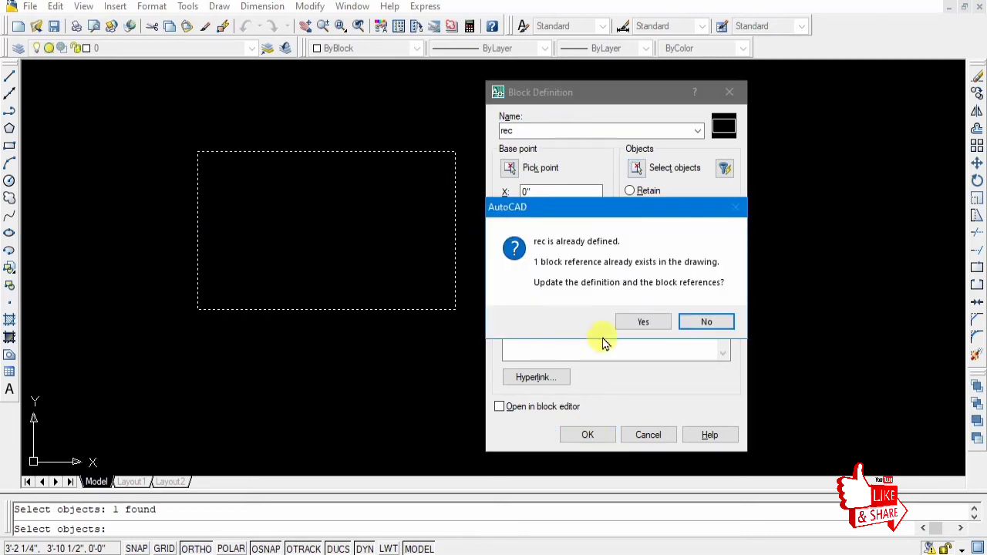
pyautogui.click(698, 324)
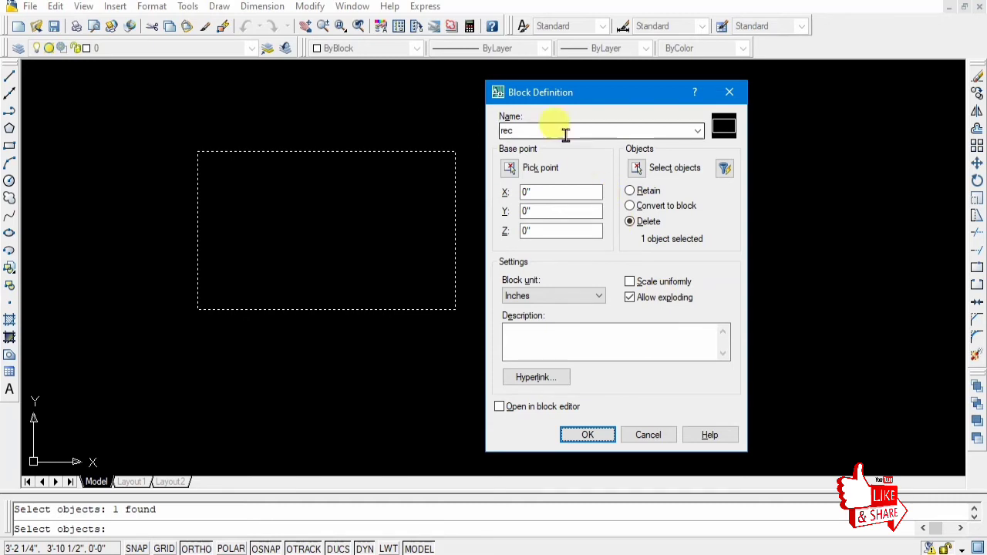
pyautogui.write('rec')
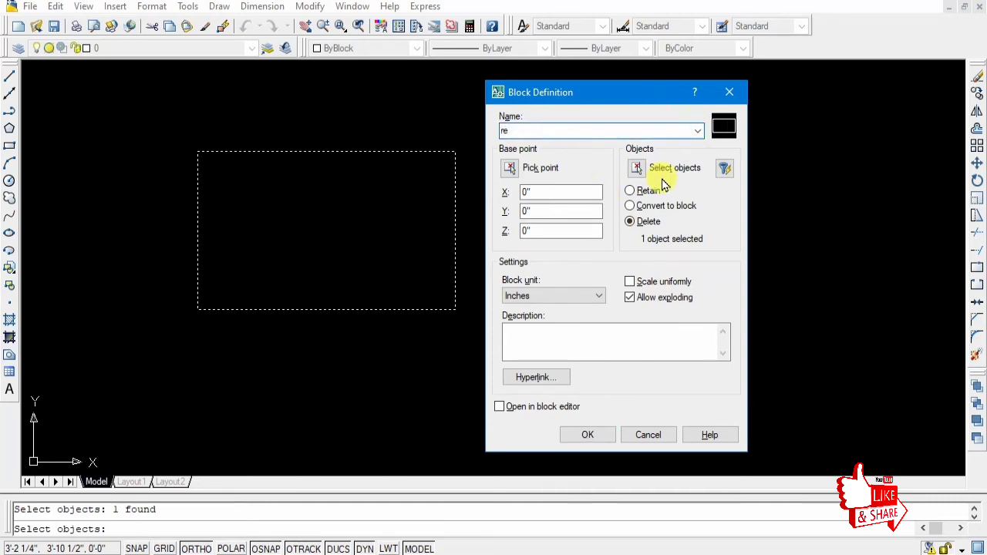
pyautogui.click(588, 437)
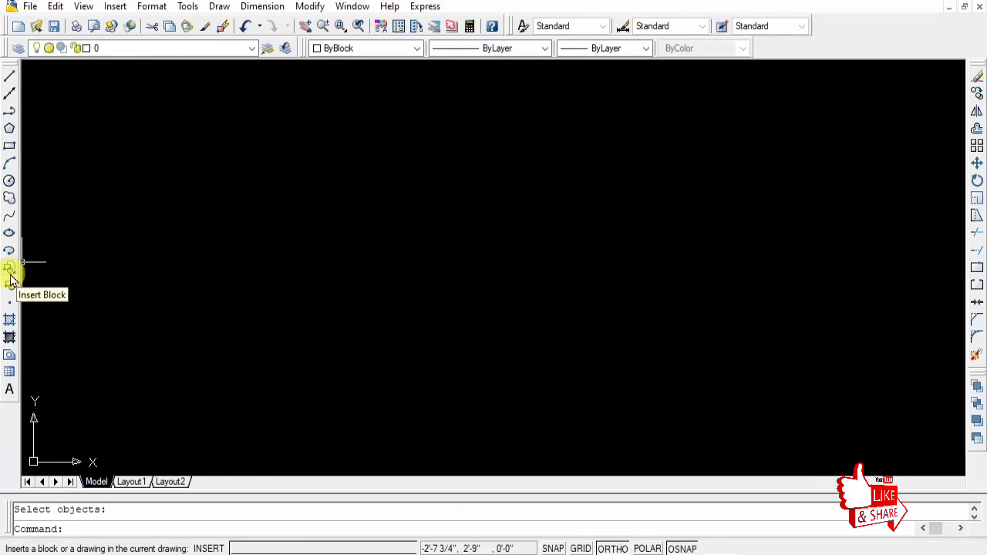
# Step: Insert the block, changing its name from 'rec' to 're'
pyautogui.click(10, 268)
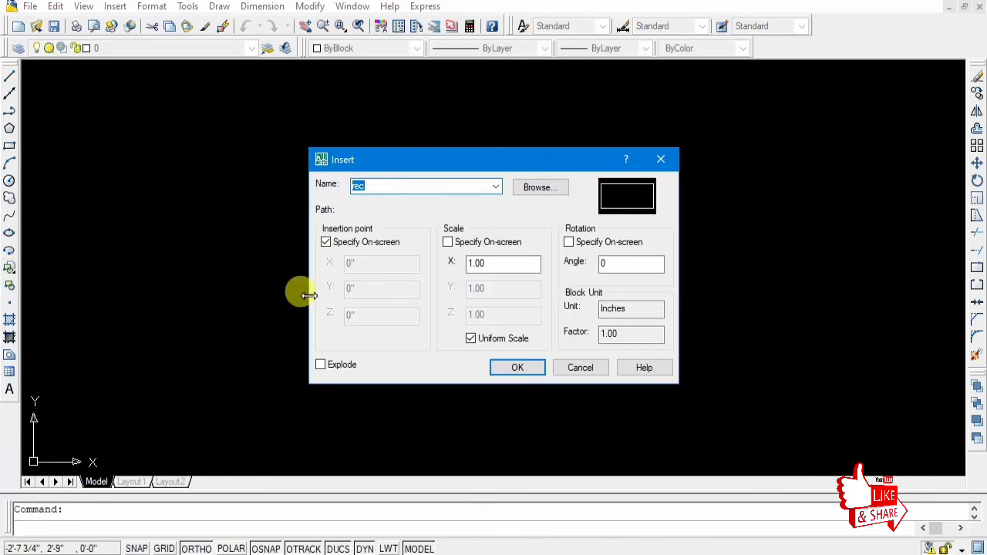
pyautogui.click(419, 186)
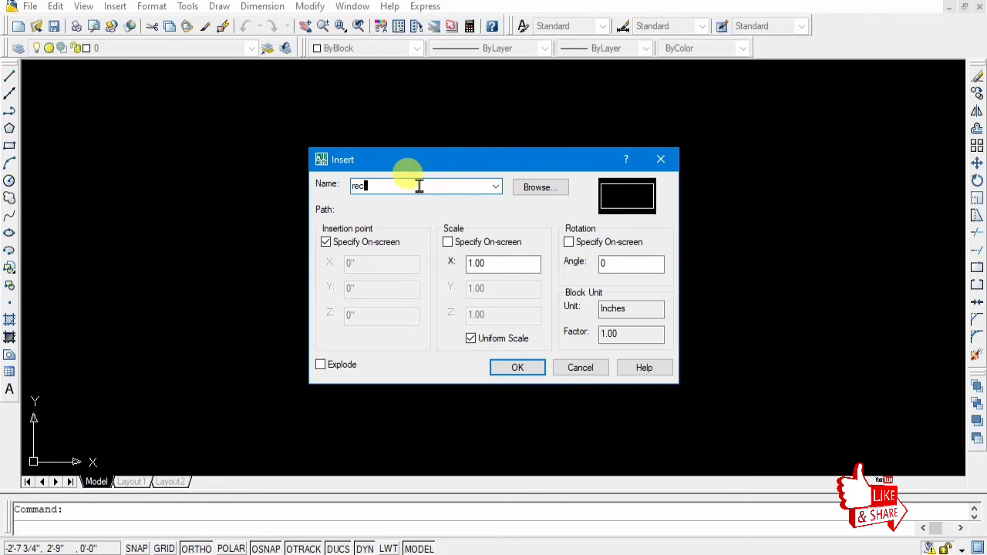
pyautogui.press('BackSpace')
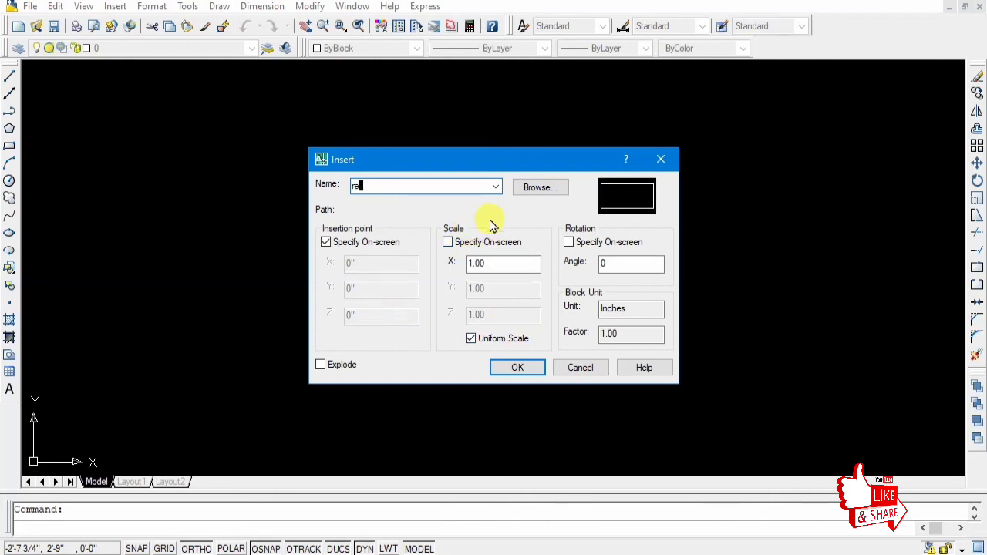
pyautogui.click(518, 368)
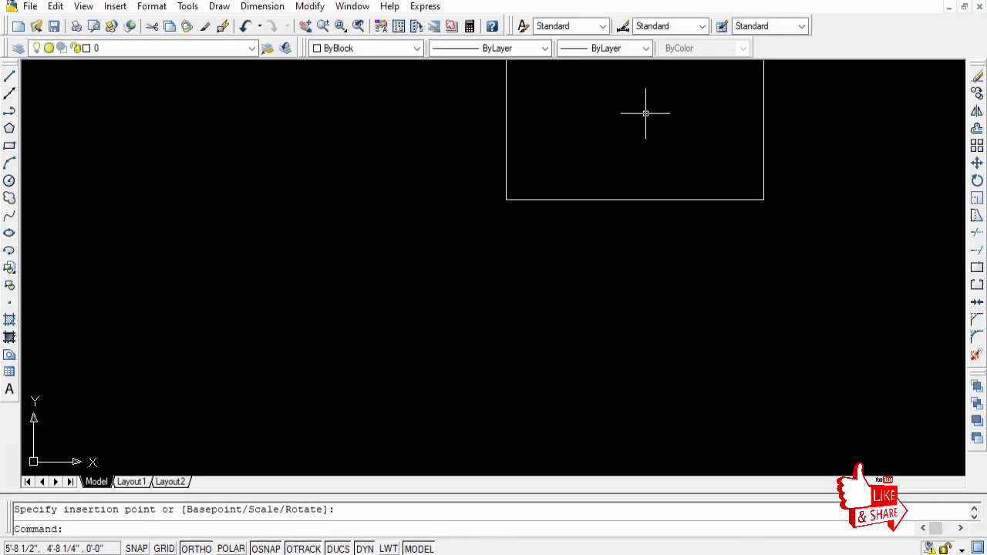
# Step: Zoom All and pan so the 're' block rectangle sits centre-left
pyautogui.write("'z")
pyautogui.press('Return')
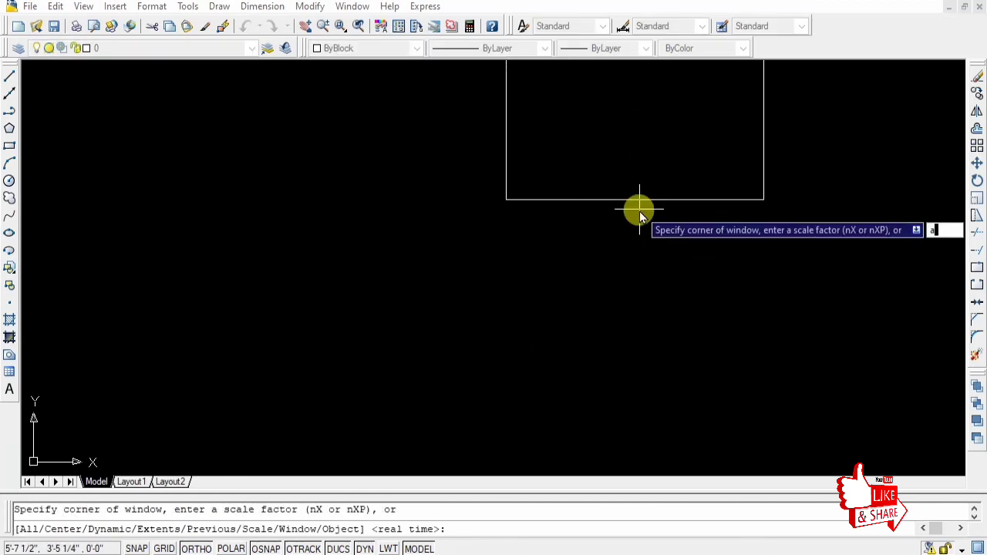
pyautogui.write('a')
pyautogui.press('Return')
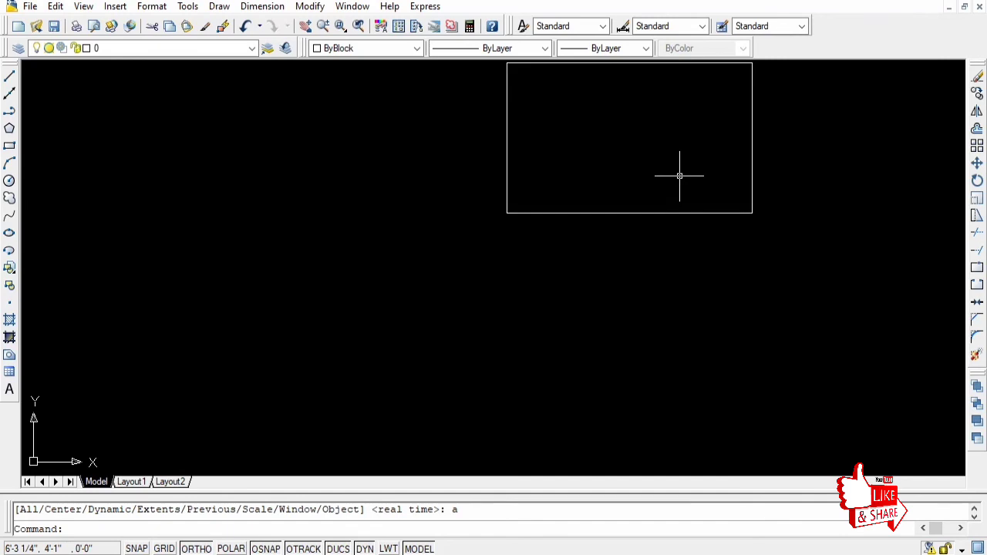
pyautogui.write('p')
pyautogui.press('Return')
pyautogui.moveTo(535, 192)
pyautogui.mouseDown()
pyautogui.moveTo(450, 275)
pyautogui.moveTo(272, 311)
pyautogui.mouseUp()
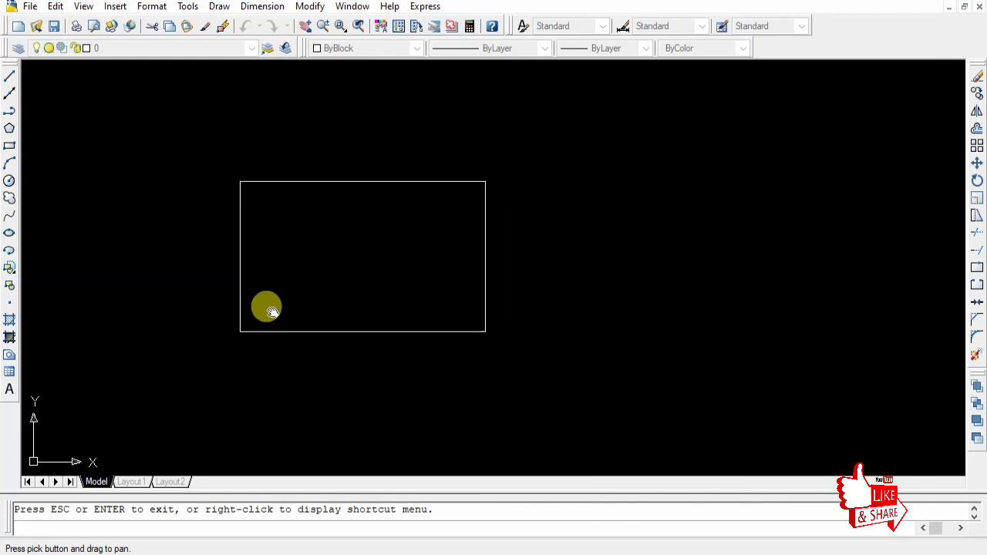